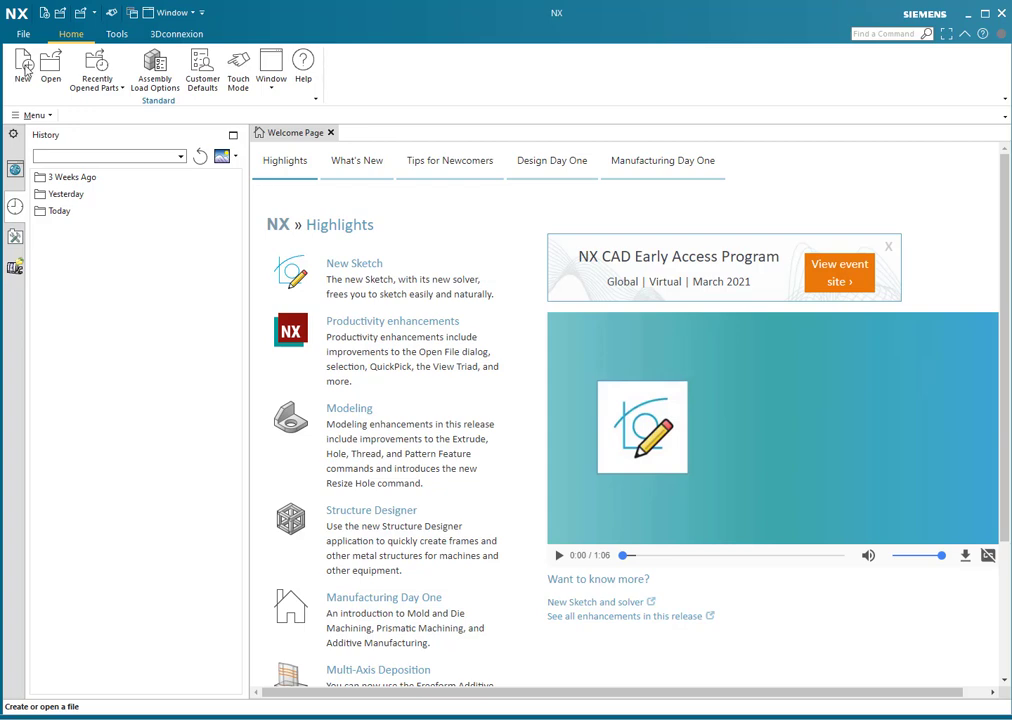
Open flow_cut_single.prt, filtering the file list to Part Files (*.prt)
left_click(49, 73)
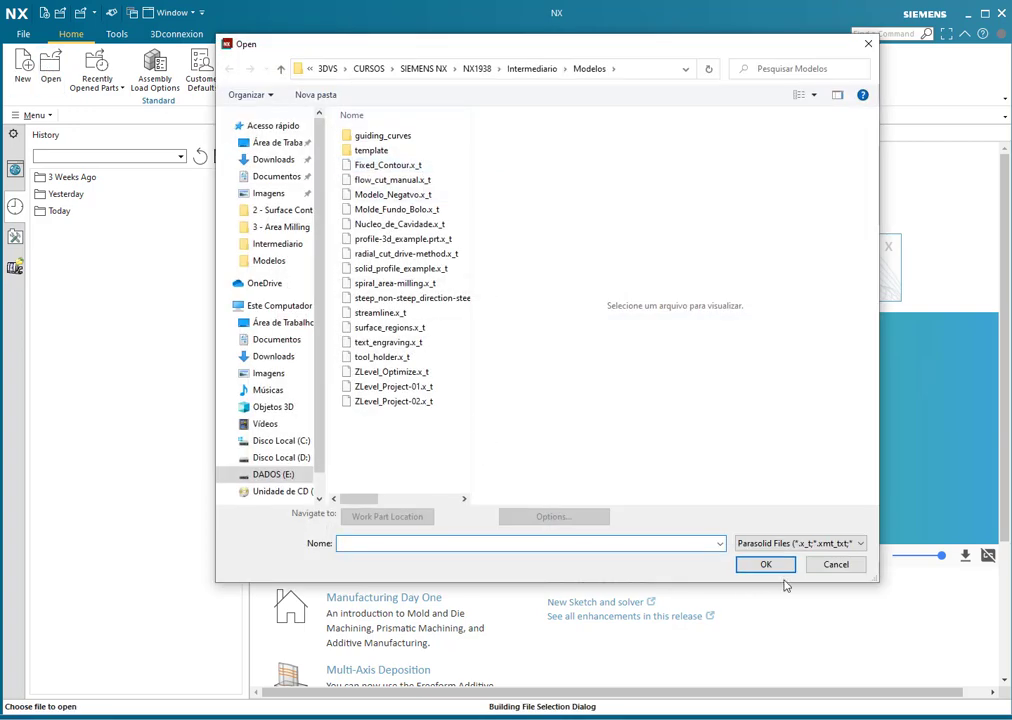
left_click(787, 545)
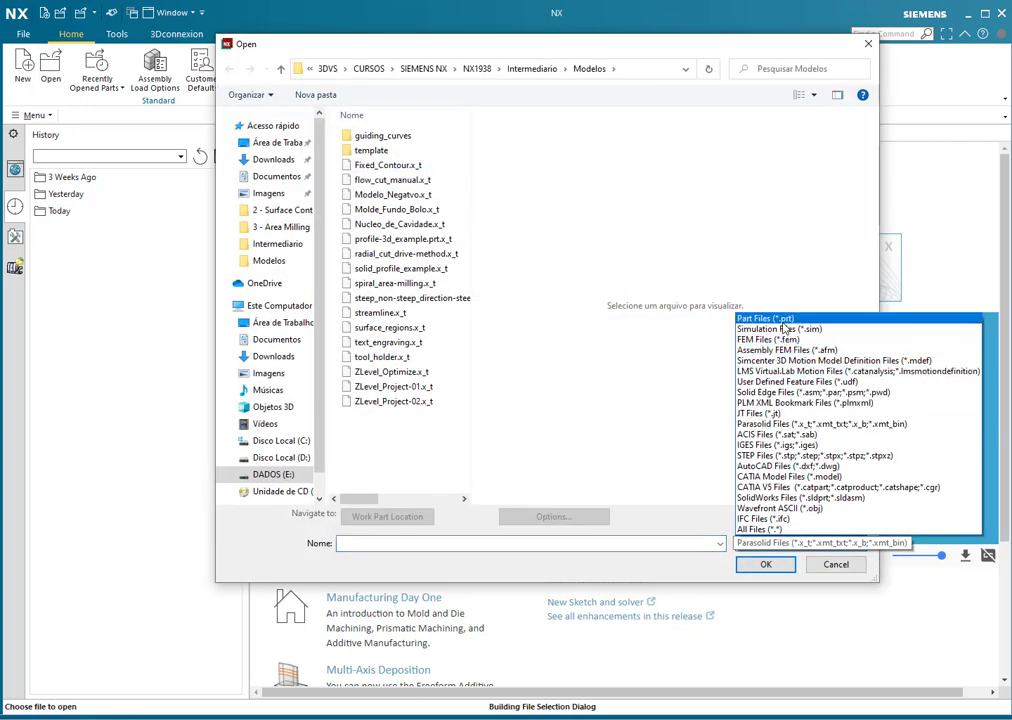
left_click(620, 256)
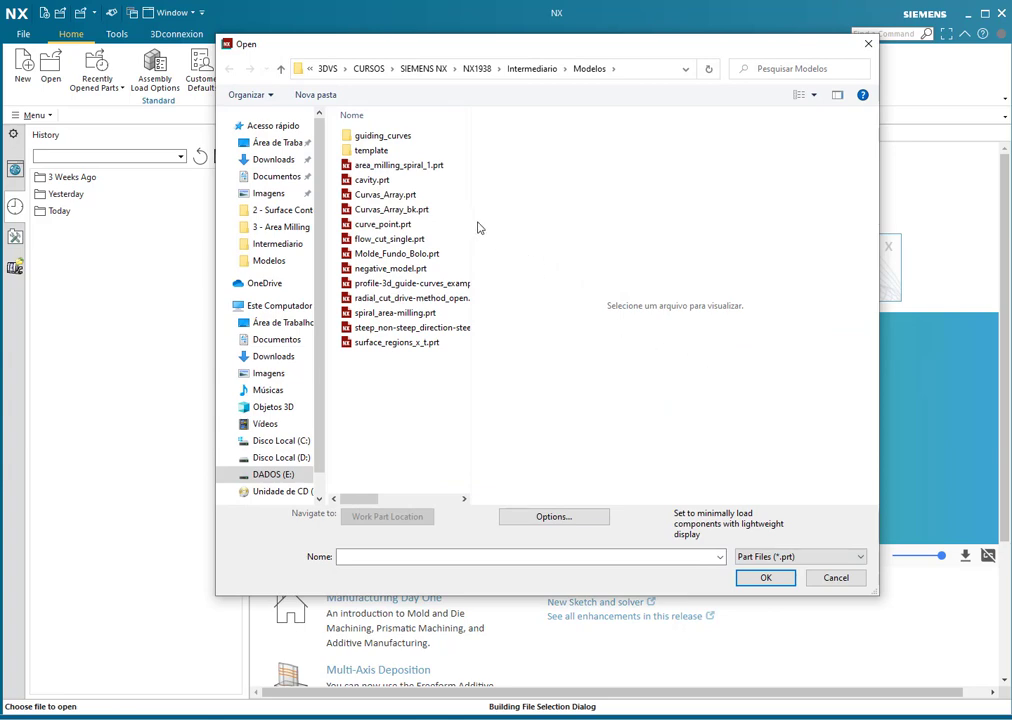
left_click(352, 239)
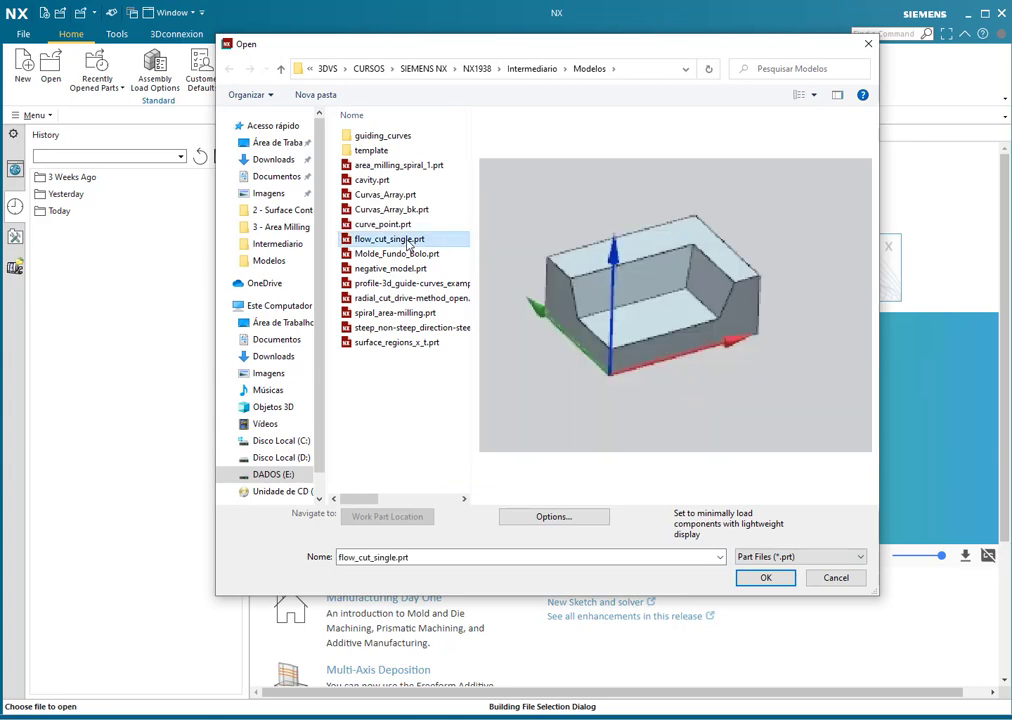
left_click(765, 577)
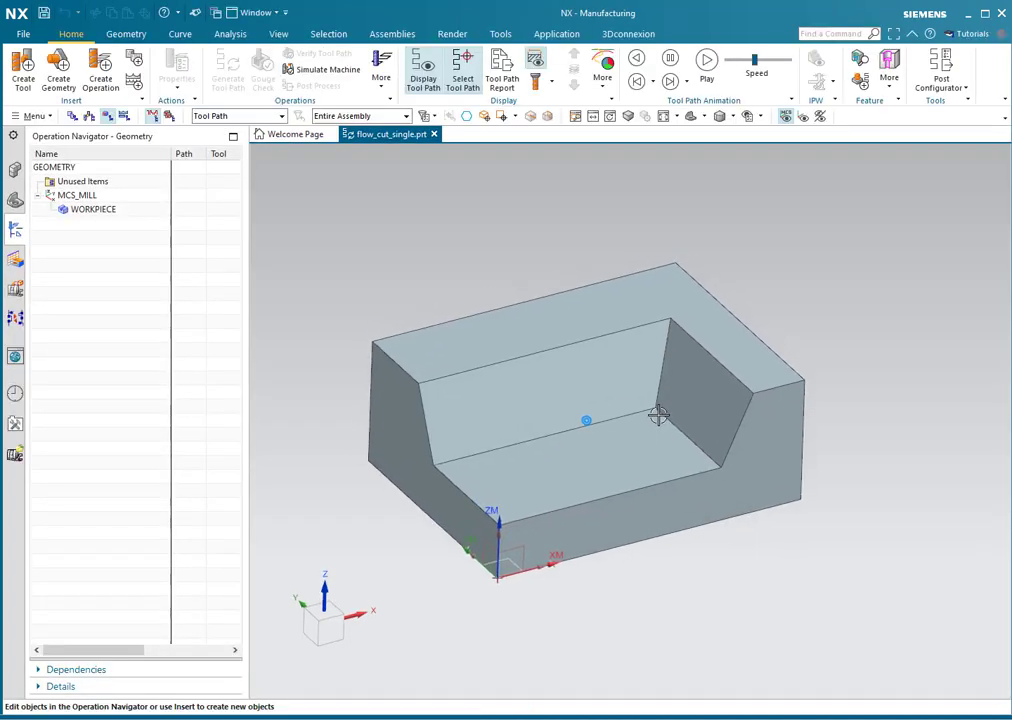
Set the solid block as the WORKPIECE's part geometry
double_click(101, 209)
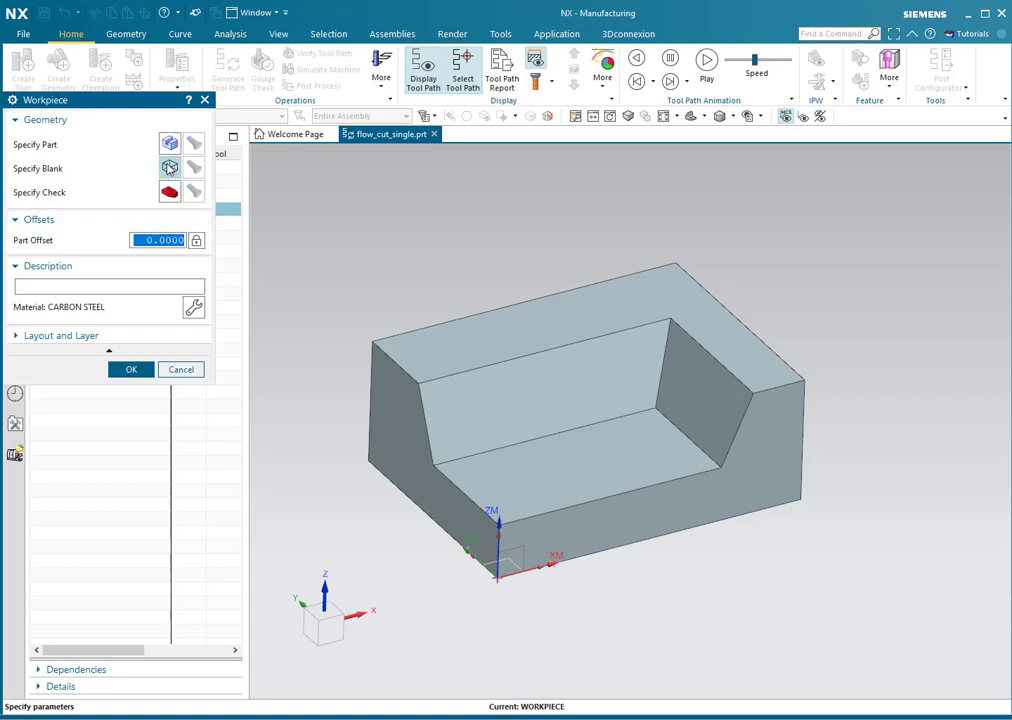
left_click(171, 146)
left_click(603, 348)
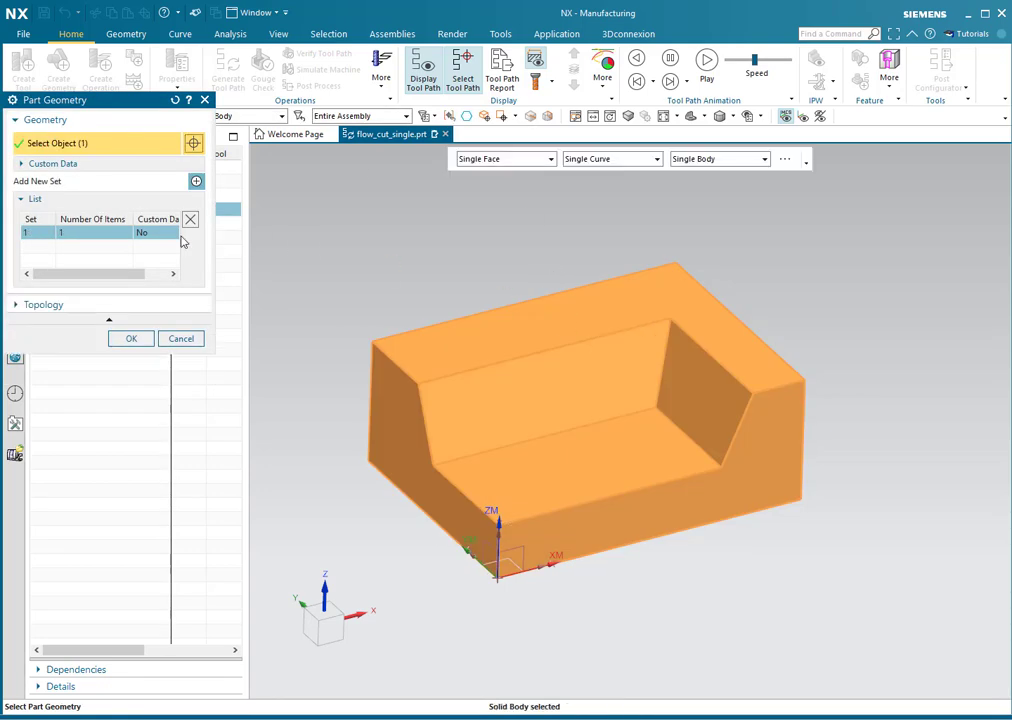
left_click(131, 338)
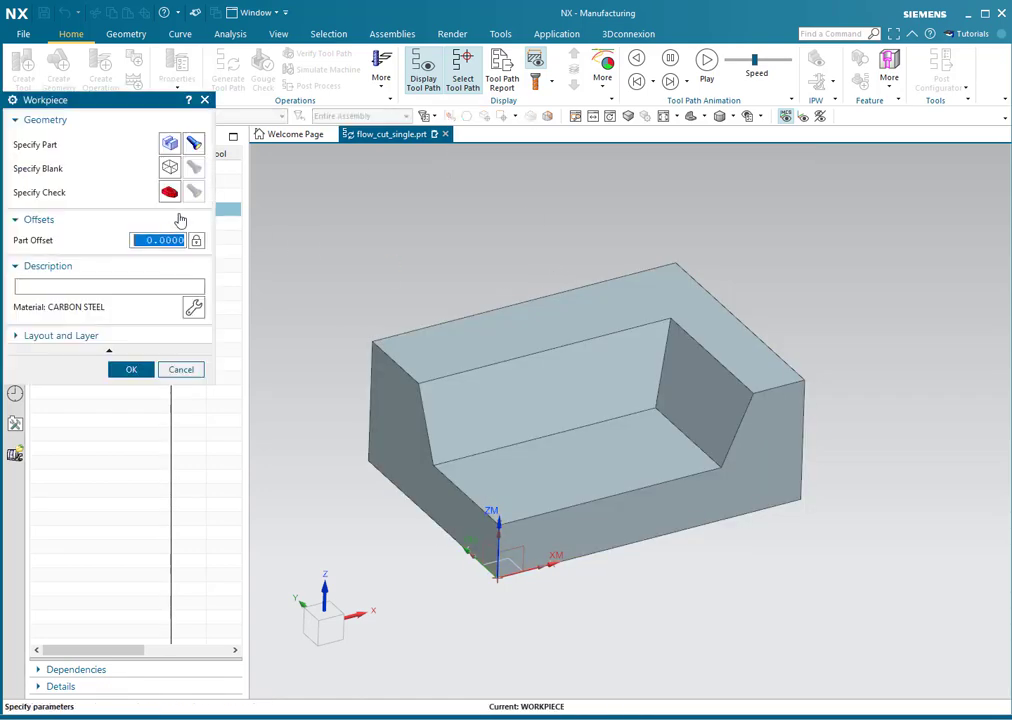
middle_click(173, 172)
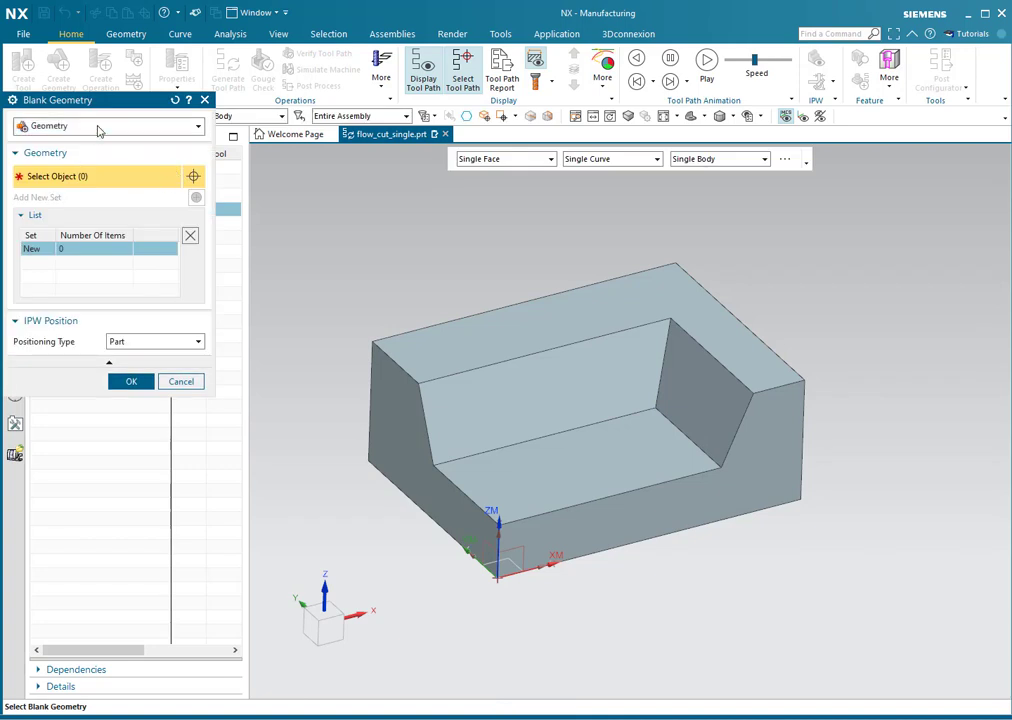
Define the WORKPIECE blank as an Offset from Part of 1
left_click(82, 126)
left_click(105, 156)
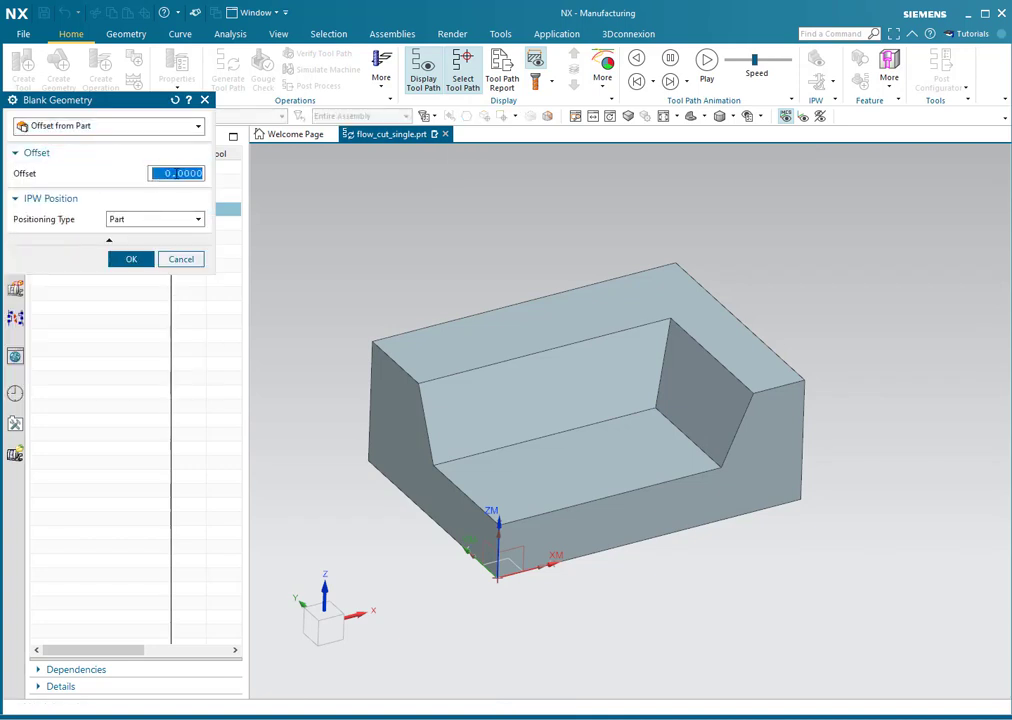
type("1")
left_click(140, 259)
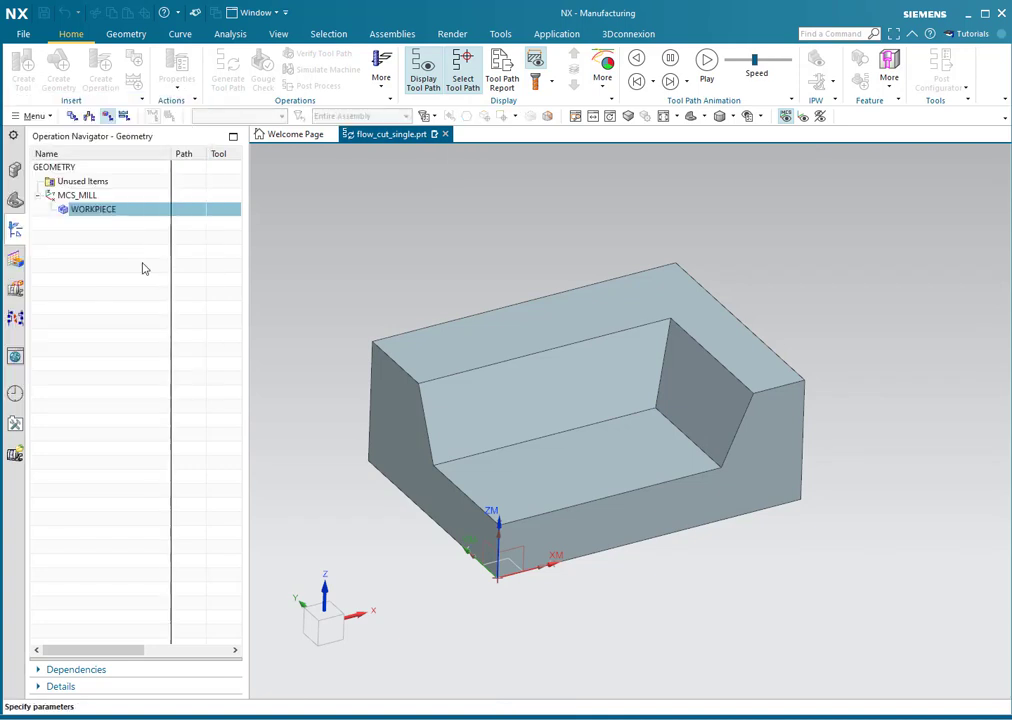
left_click(136, 370)
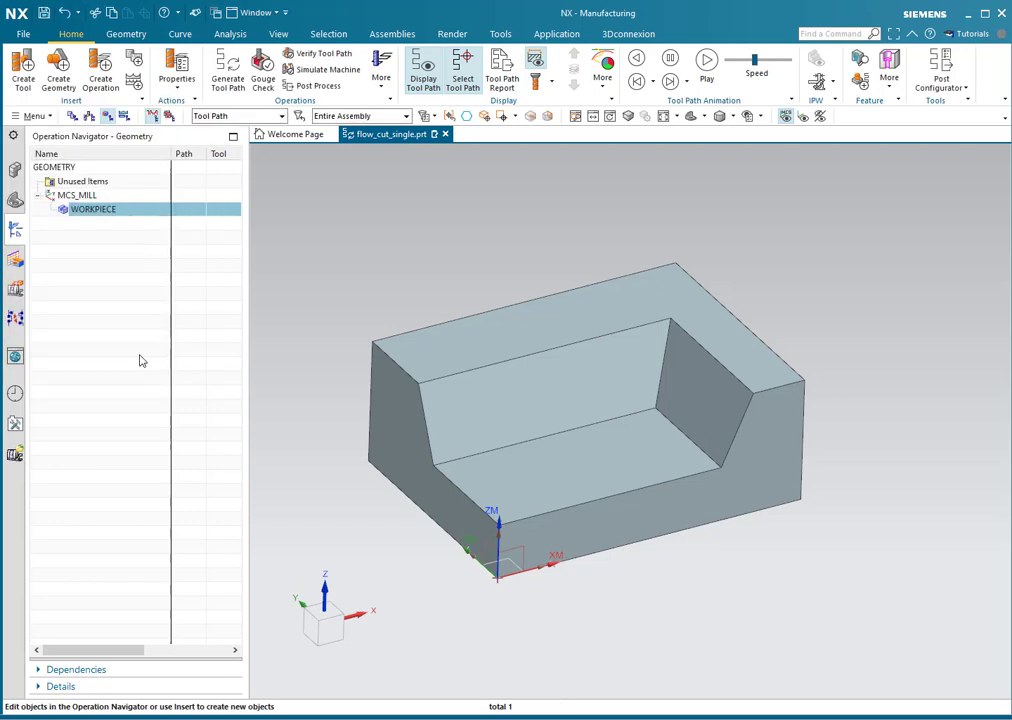
mouse_move(551, 413)
middle_mouse_down()
mouse_move(659, 453)
mouse_move(705, 402)
mouse_move(610, 445)
mouse_move(677, 440)
mouse_move(655, 436)
mouse_move(736, 411)
middle_mouse_up()
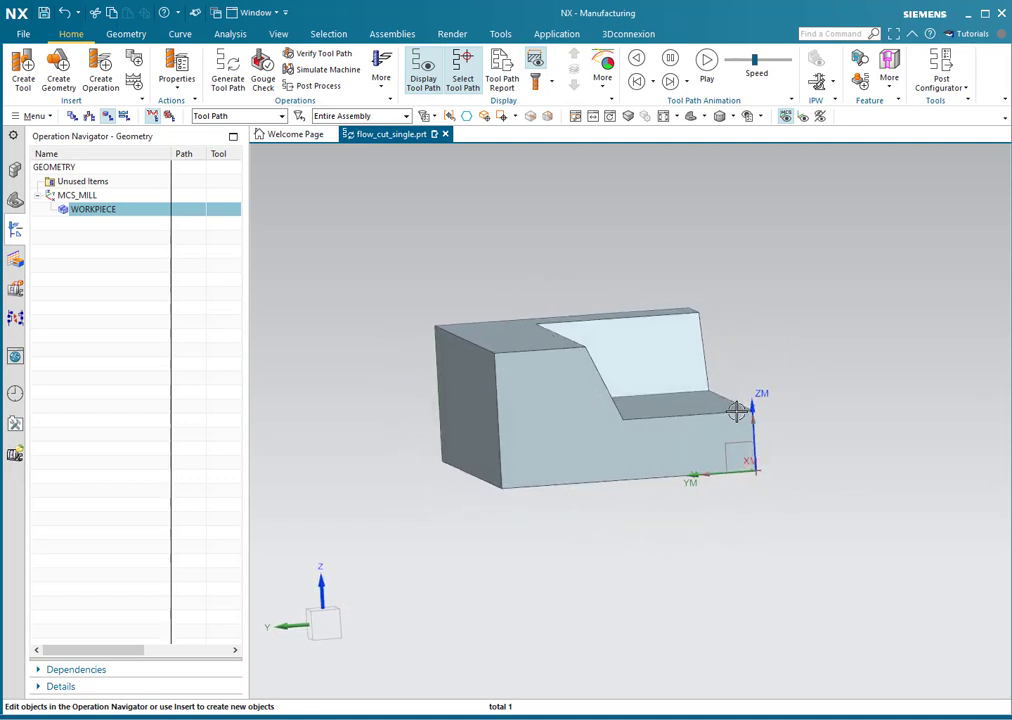
key("F8")
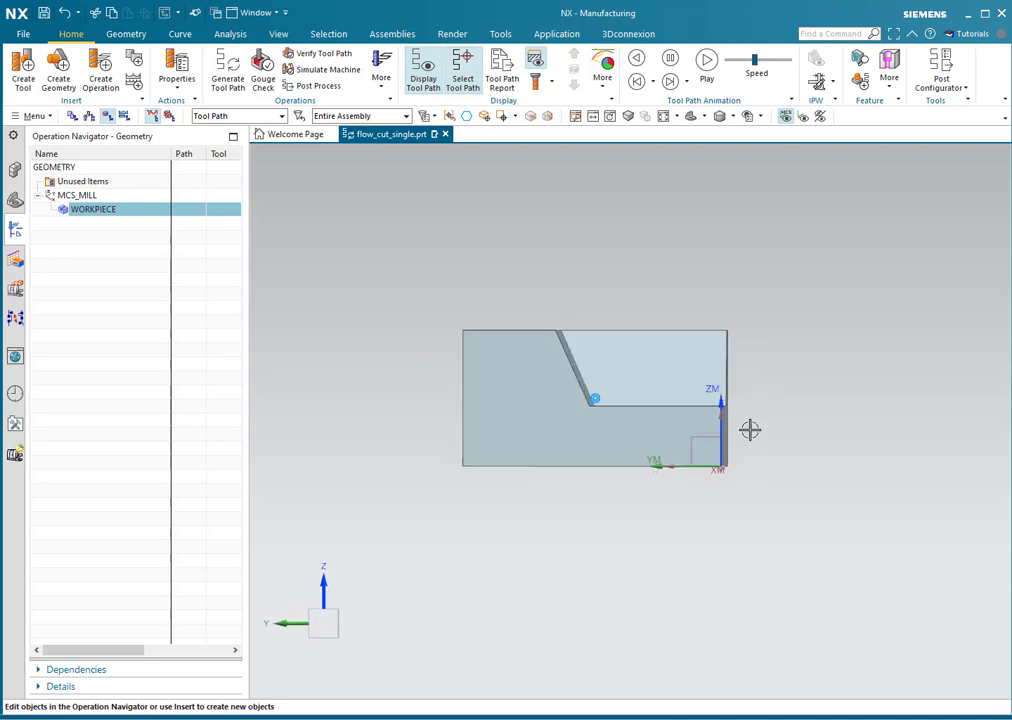
middle_click_drag(750, 429, 806, 434)
key("F8")
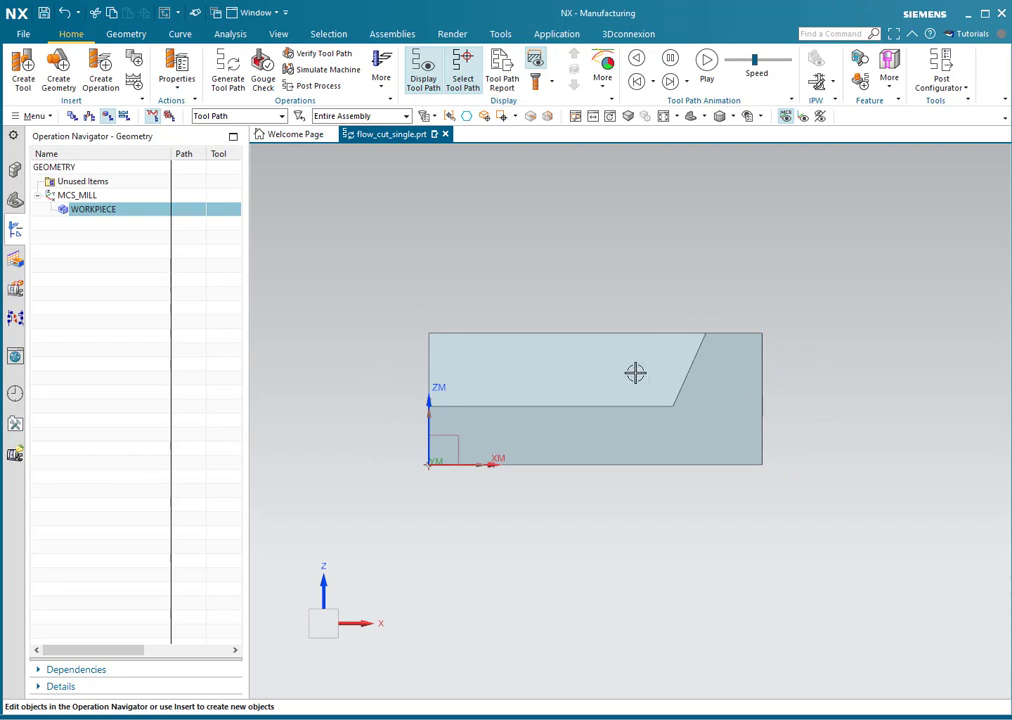
mouse_move(635, 373)
middle_mouse_down()
mouse_move(657, 352)
mouse_move(655, 362)
middle_mouse_up()
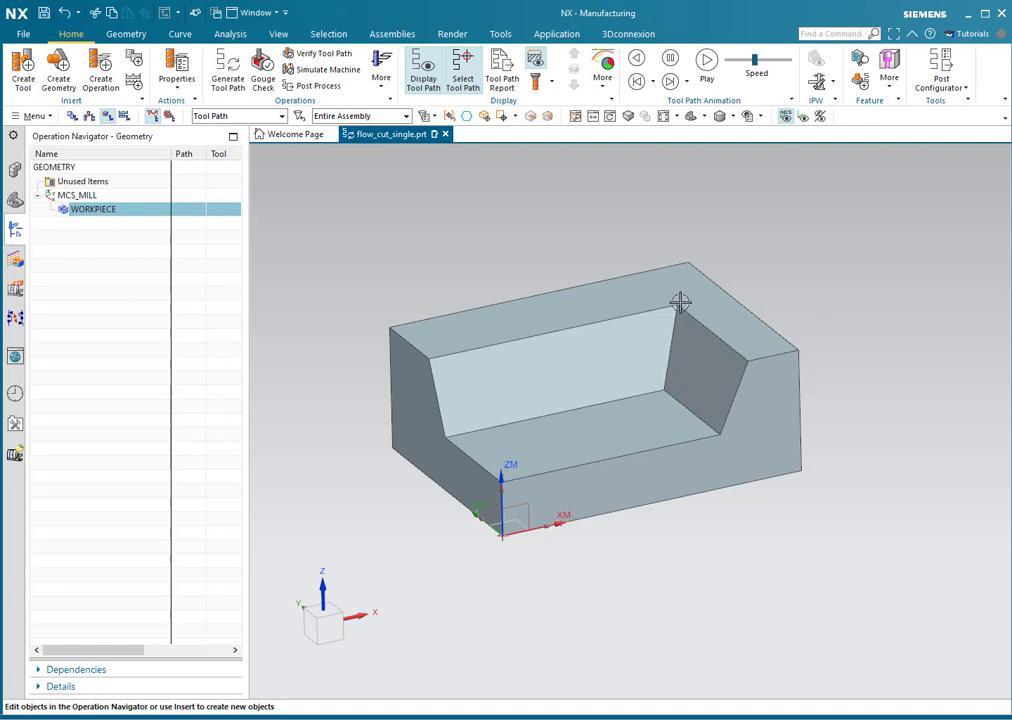
Create a FLOWCUT_SINGLE operation, choosing Flowcut Single after briefly trying Flowcut Multiple
left_click(103, 63)
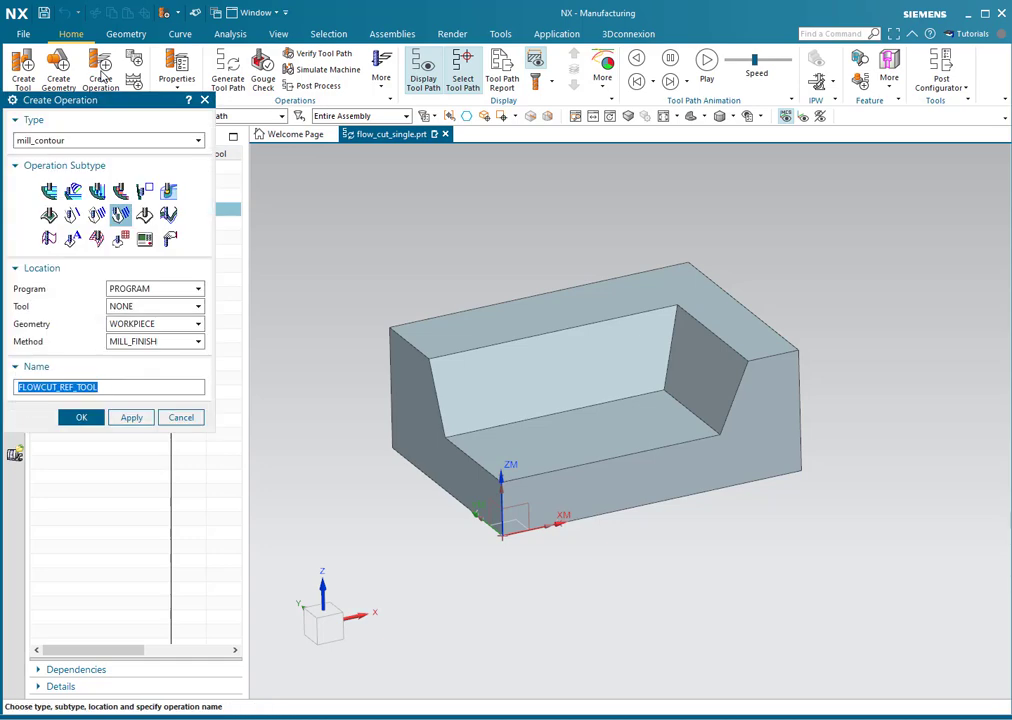
left_click(72, 215)
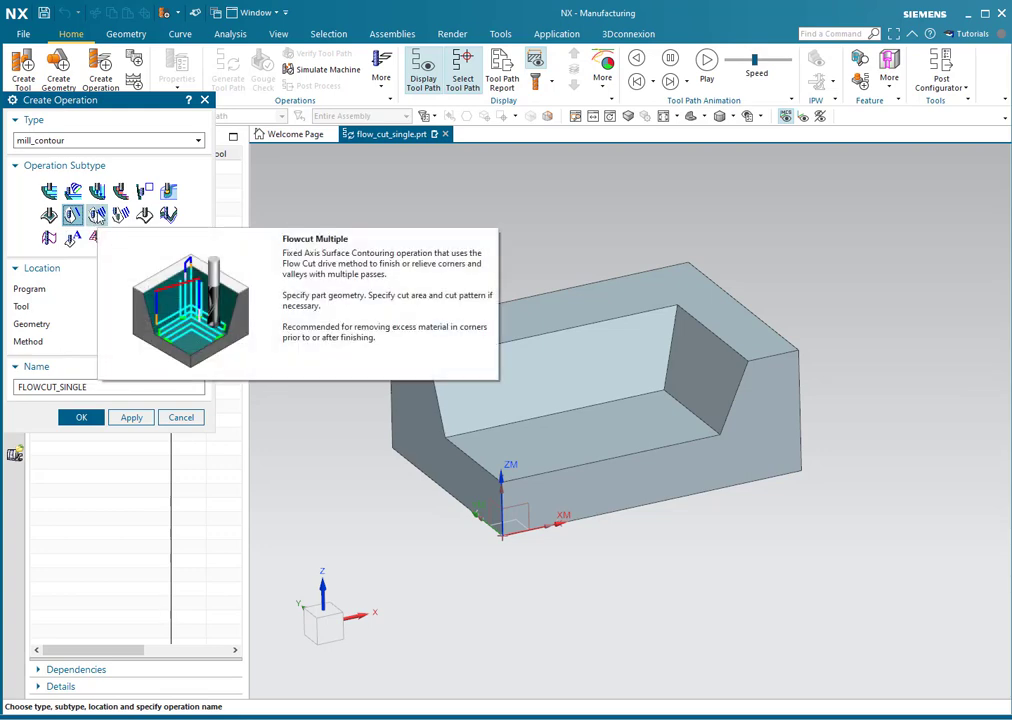
left_click(97, 216)
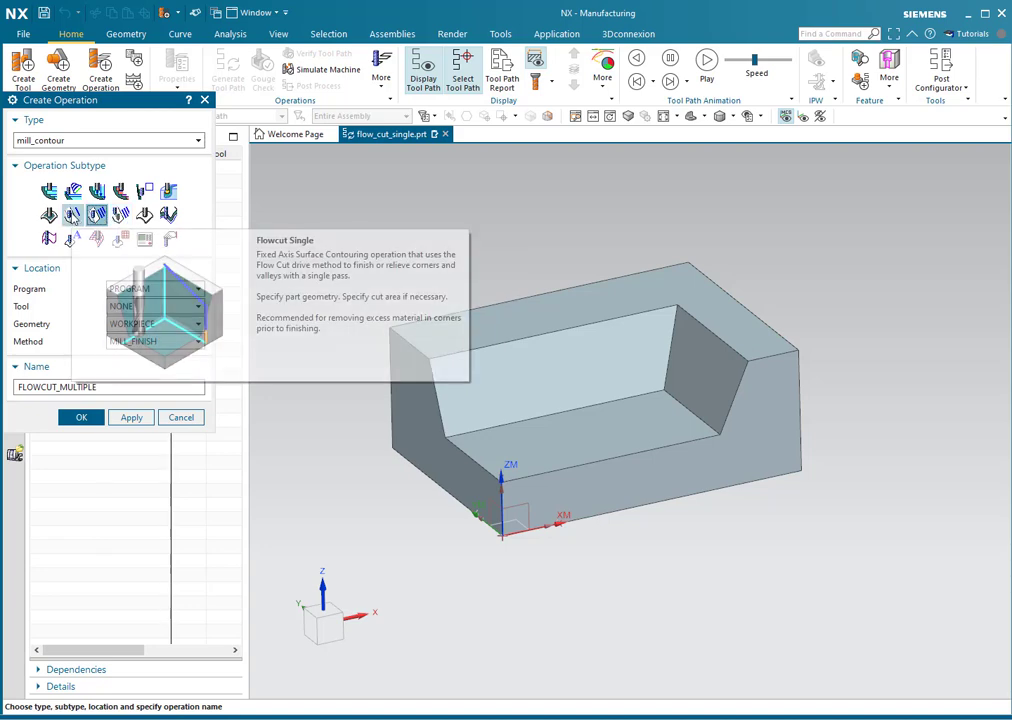
left_click(73, 216)
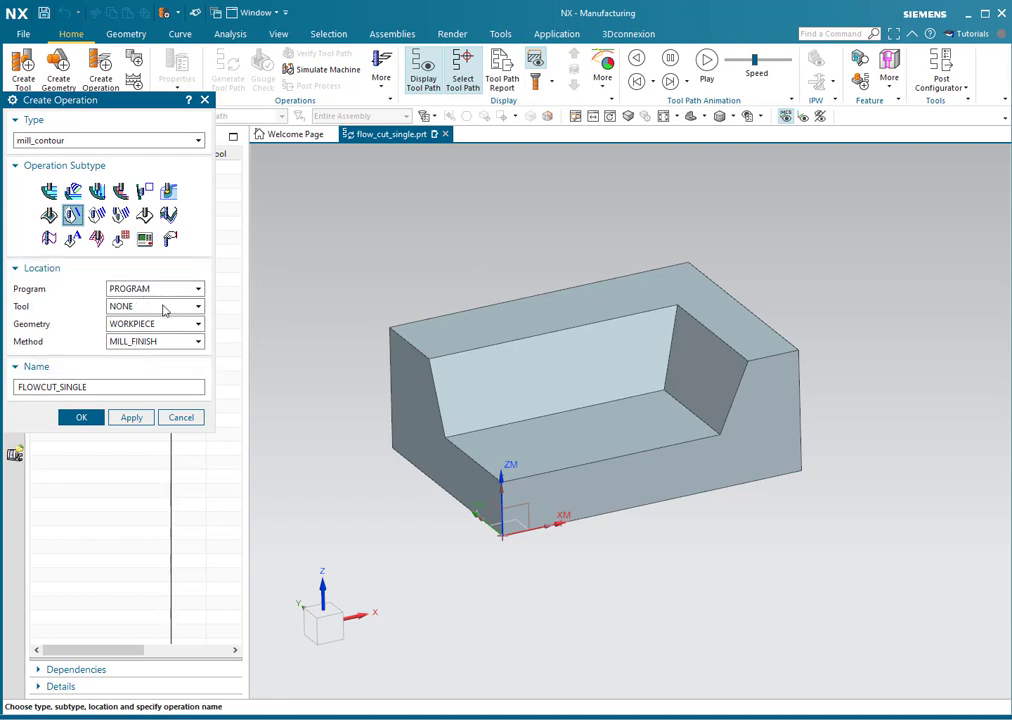
left_click(89, 418)
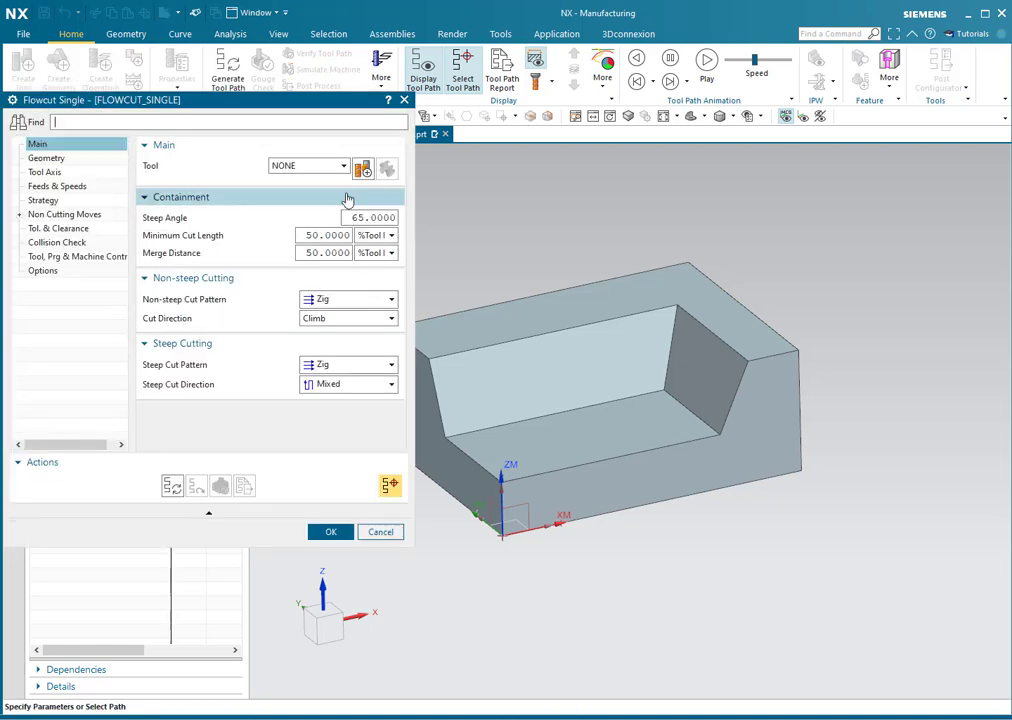
Create a BALL_MILL ball mill with 4 mm diameter, length 60 and flute length 30
left_click(364, 168)
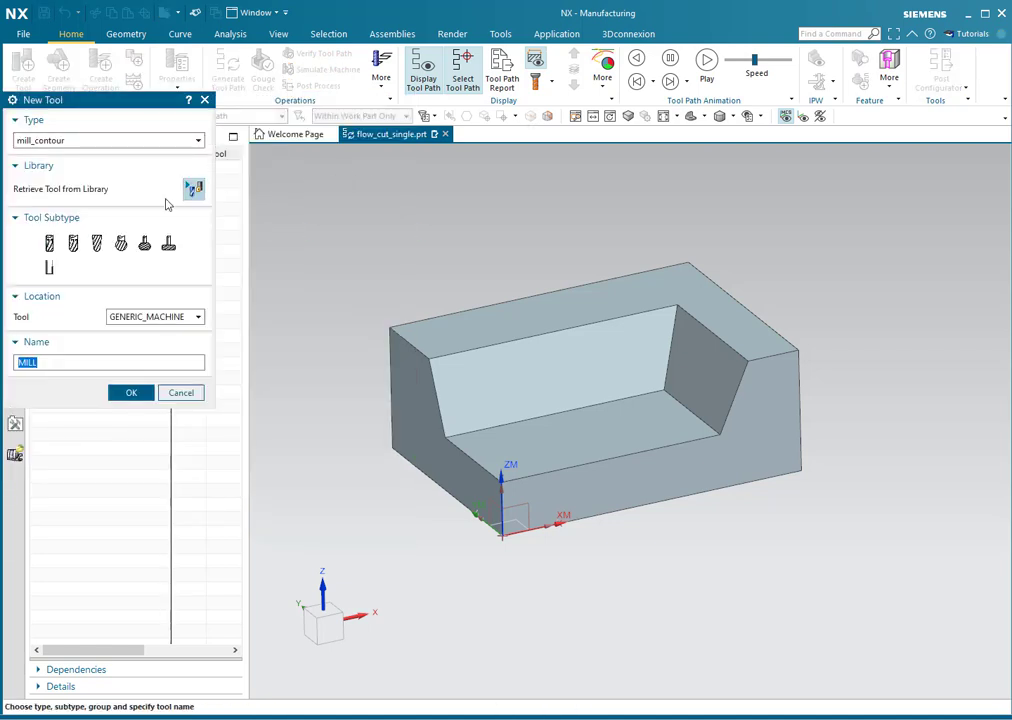
left_click(96, 247)
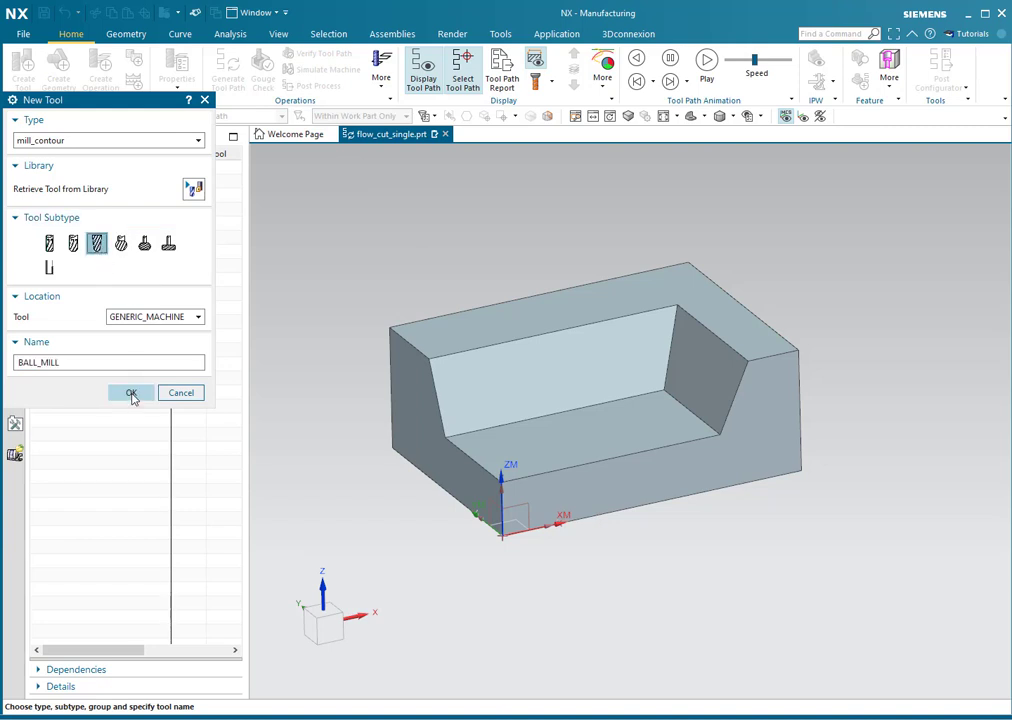
left_click(131, 393)
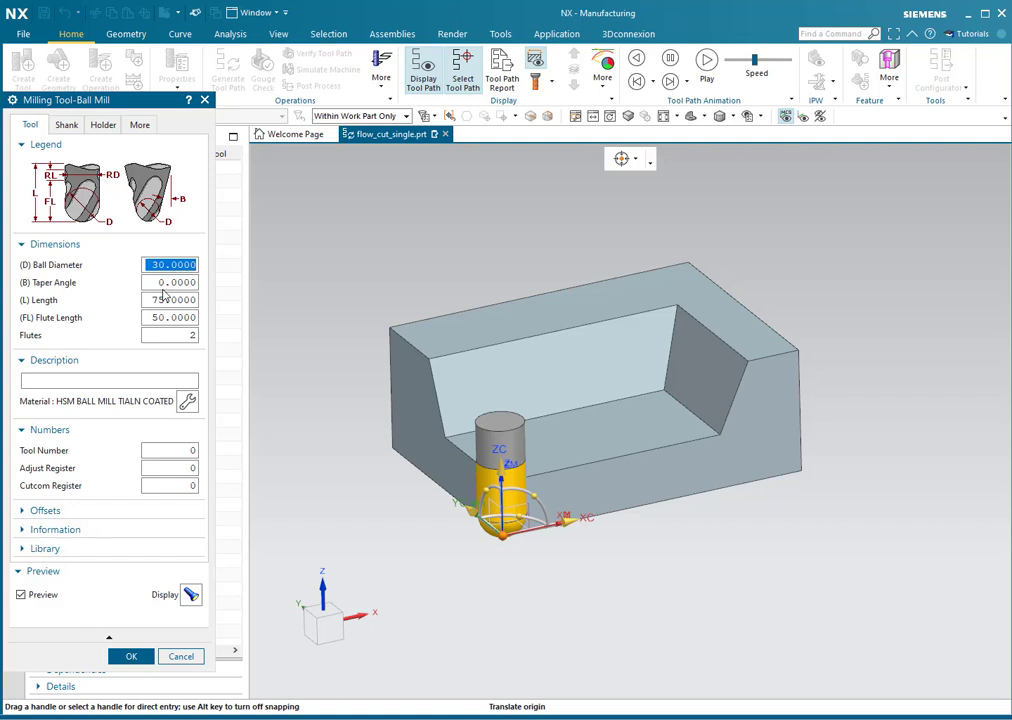
type("4")
key("Tab")
key("Tab")
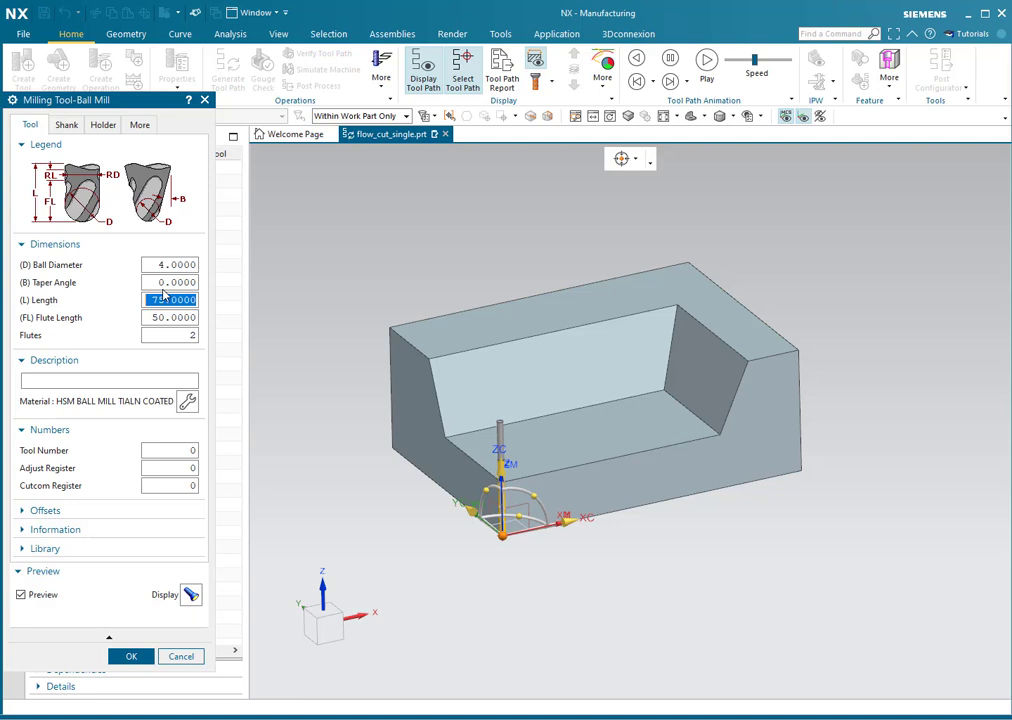
type("60")
key("Tab")
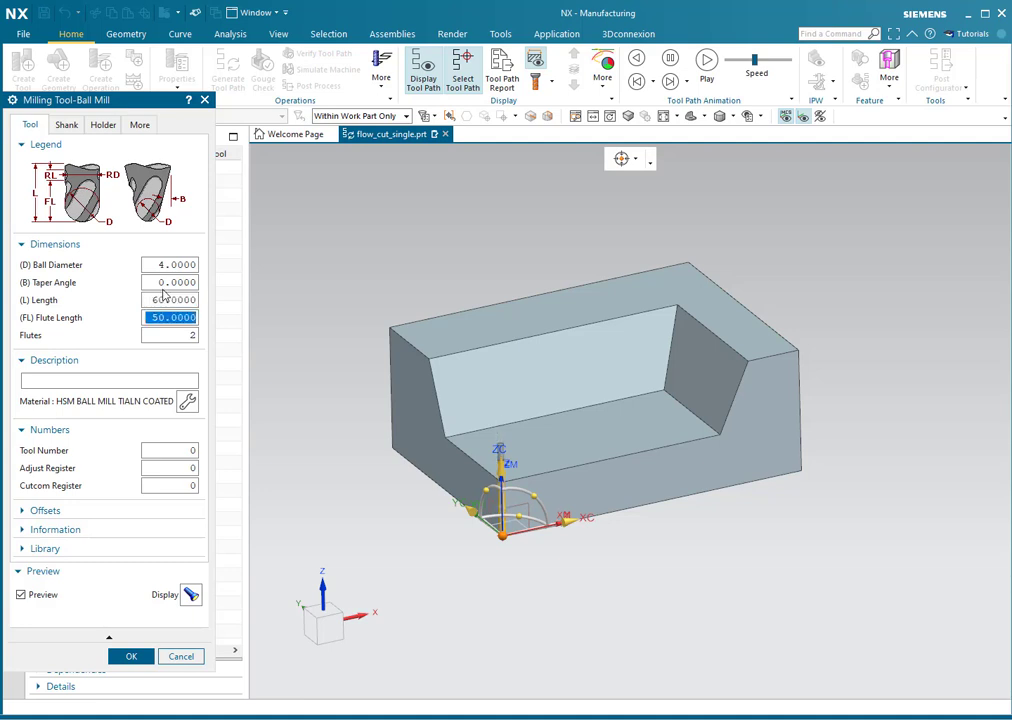
type("30")
key("Tab")
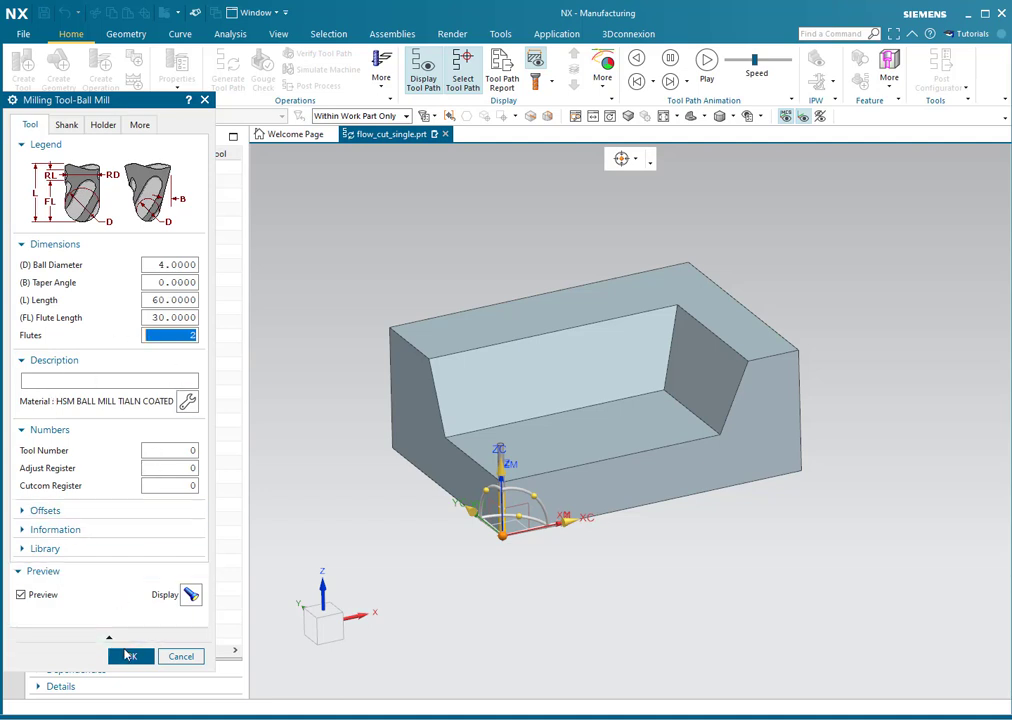
left_click(133, 656)
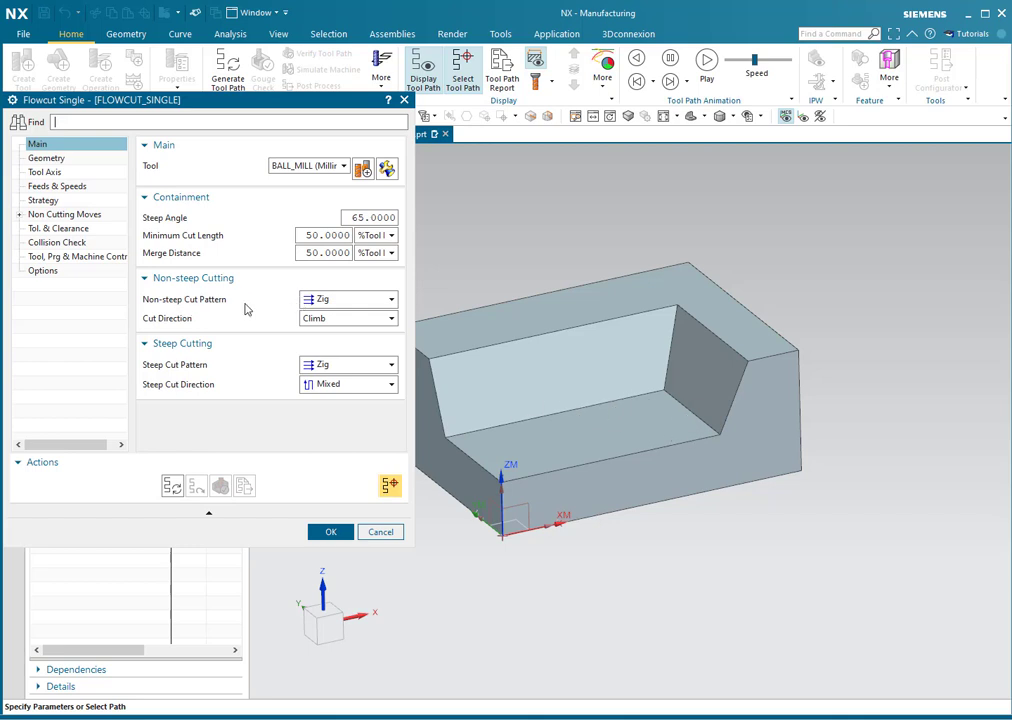
Keep Zig for both non-steep and steep cut patterns, then view the WORKPIECE Geometry settings
left_click(349, 301)
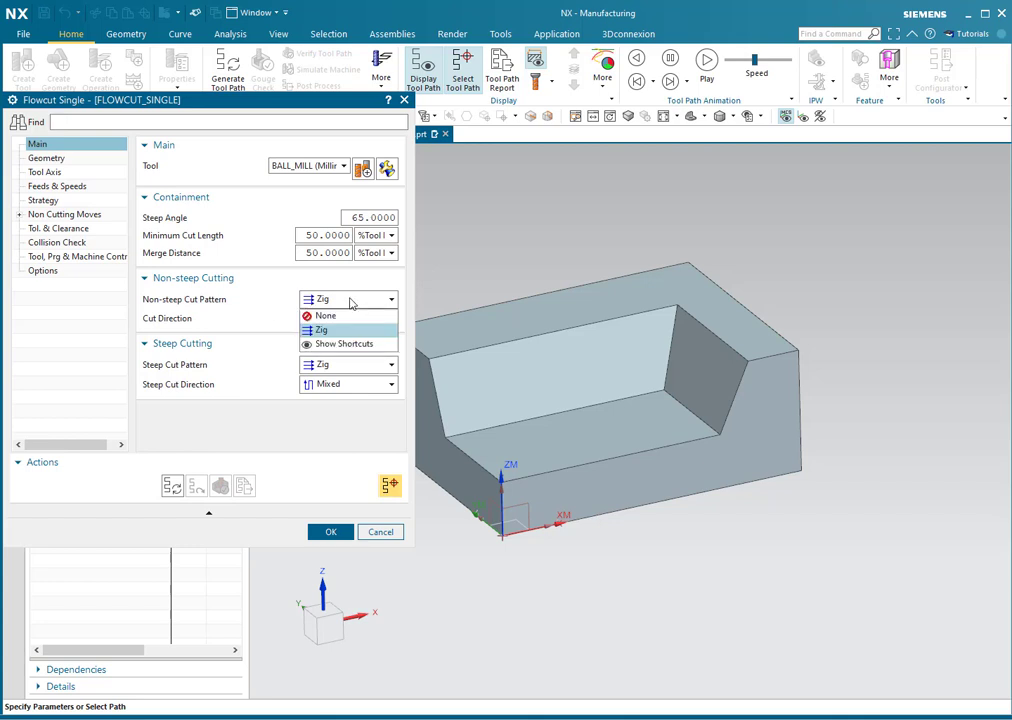
left_click(350, 301)
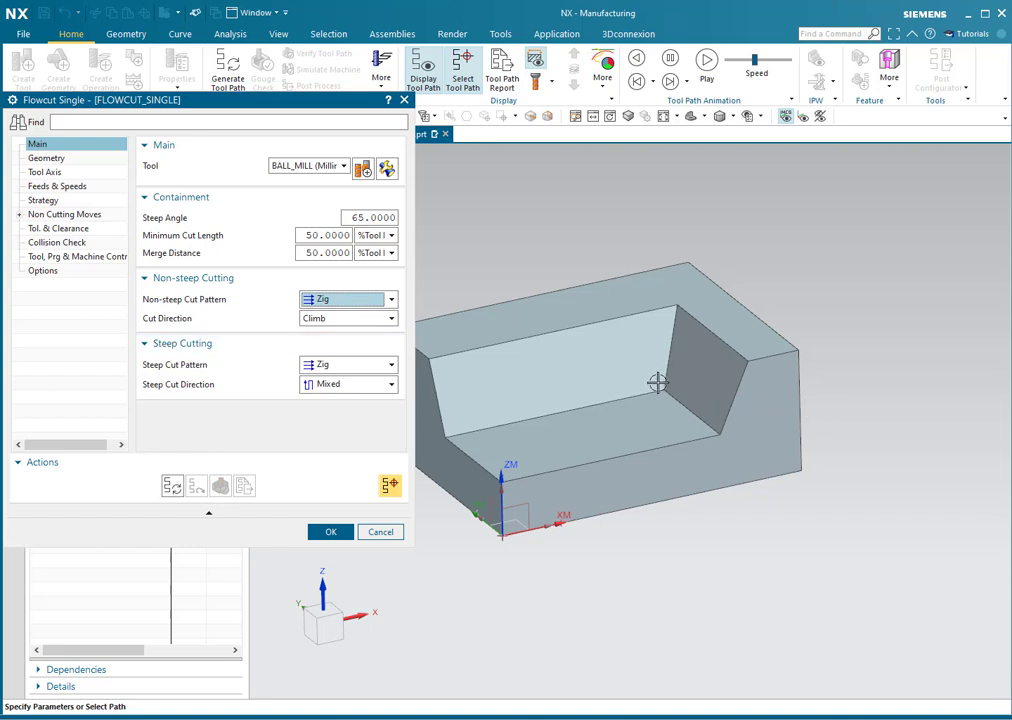
left_click(347, 367)
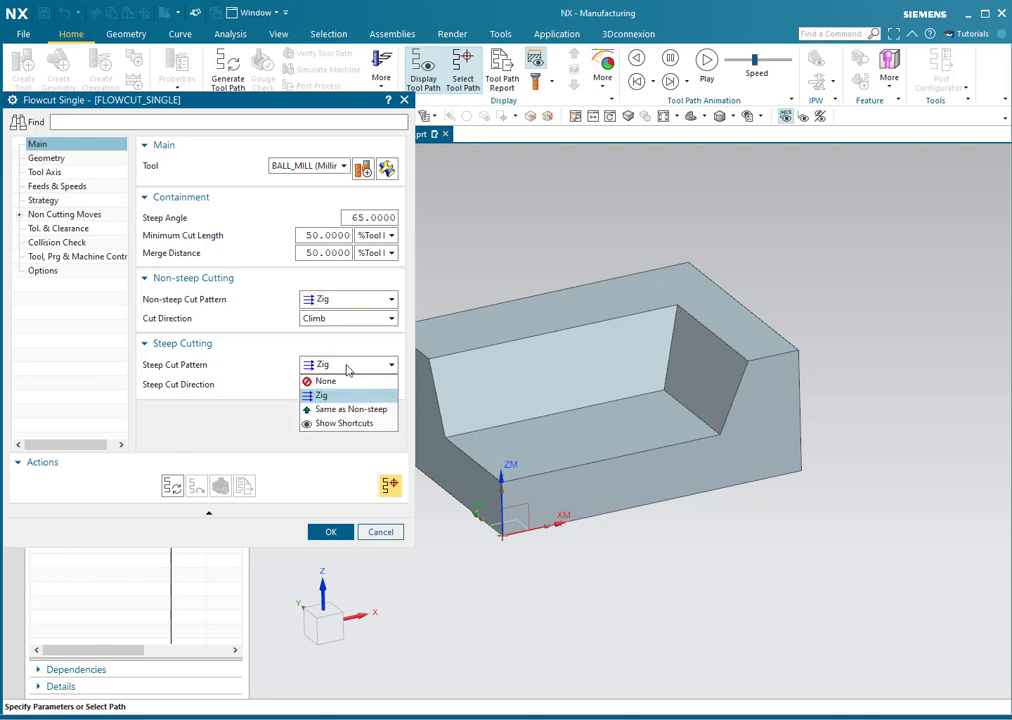
left_click(347, 368)
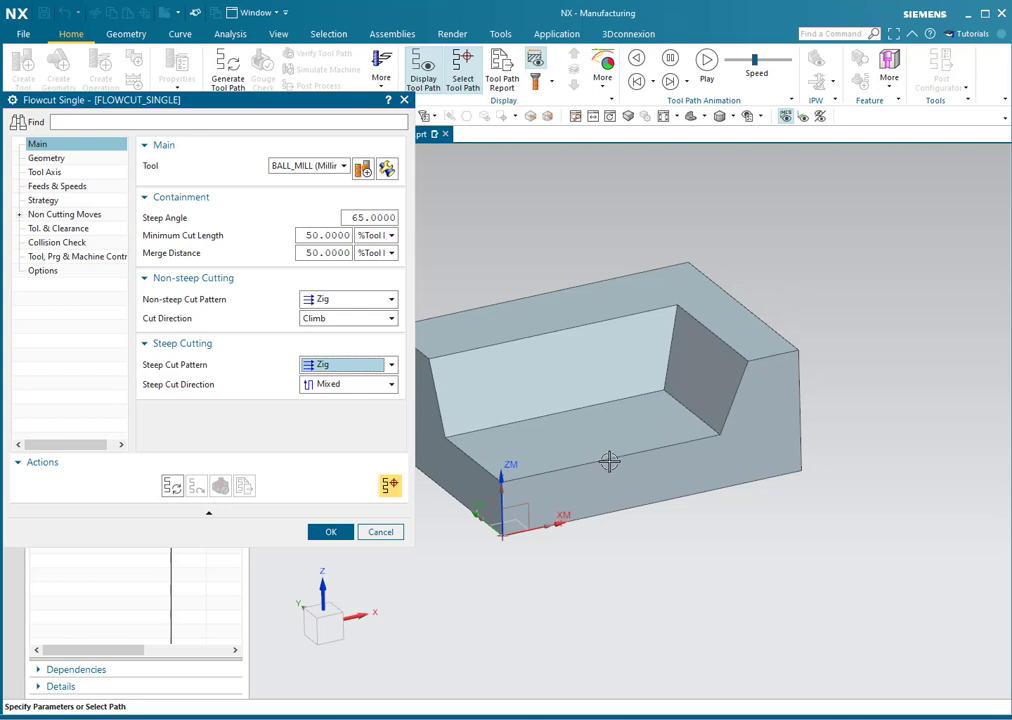
left_click(348, 368)
left_click(349, 367)
left_click(68, 161)
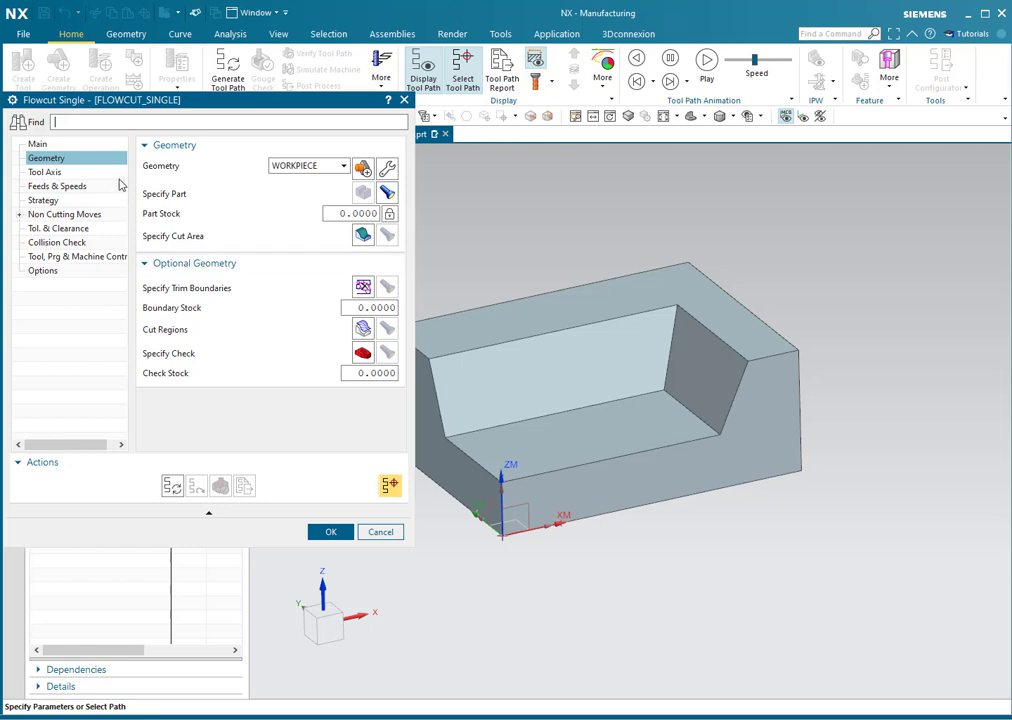
Review the Strategy options, then return to the operation's Main settings
left_click(48, 200)
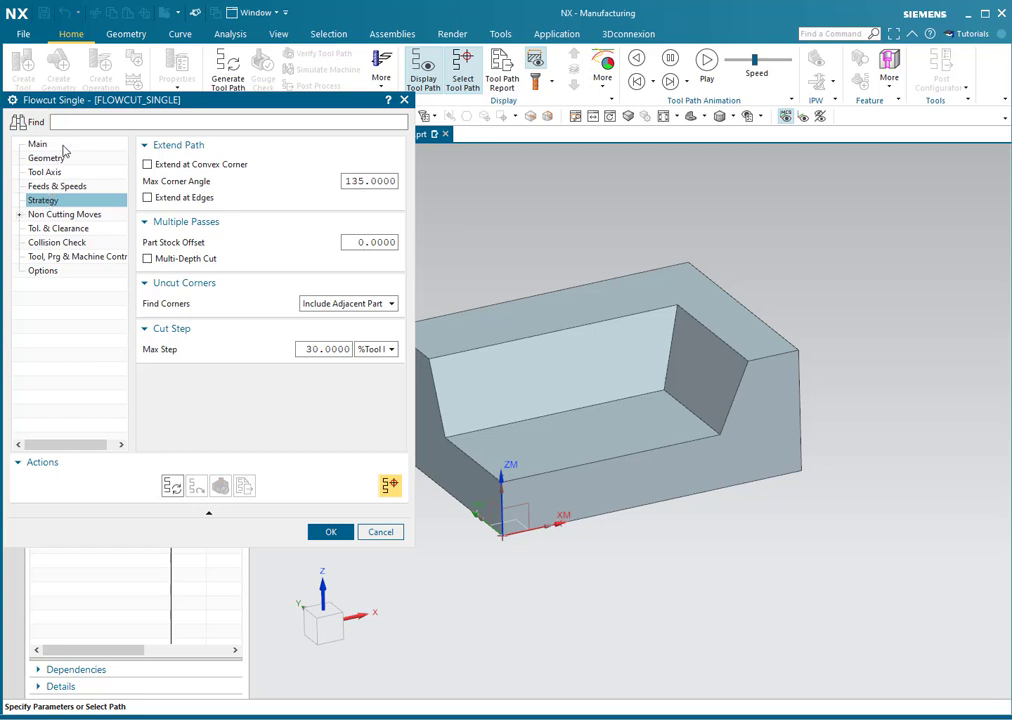
left_click(57, 146)
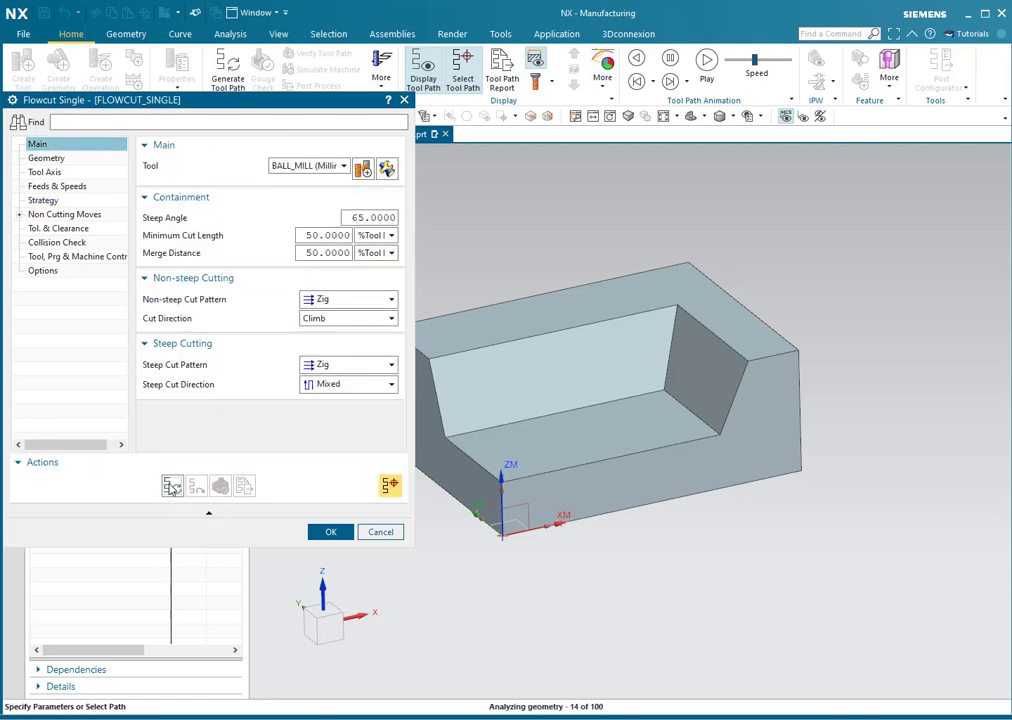
Generate the Flowcut Single tool path and inspect it along the pocket's inner corners
key("Escape")
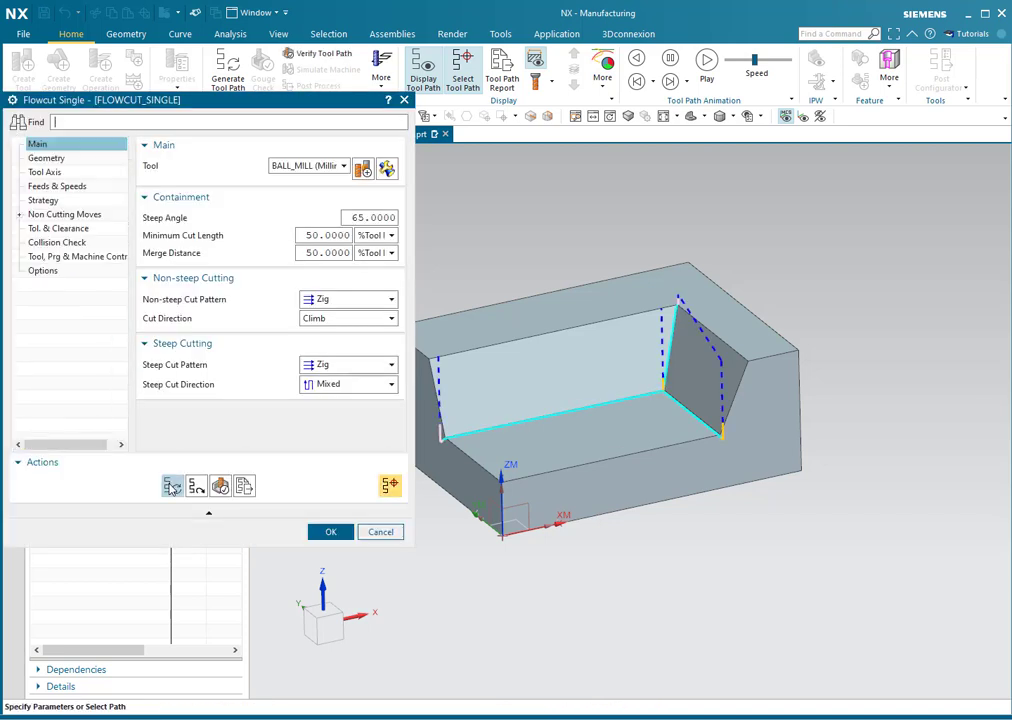
scroll(626, 402, "up", 2)
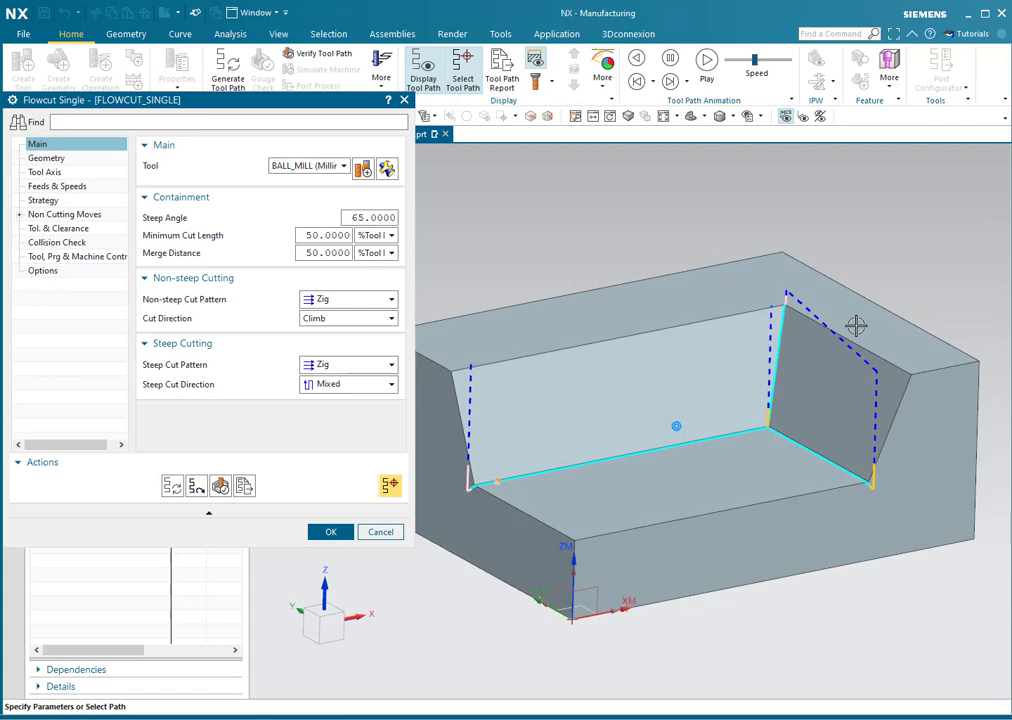
mouse_move(856, 325)
middle_mouse_down()
mouse_move(884, 404)
mouse_move(907, 359)
mouse_move(785, 345)
mouse_move(750, 316)
middle_mouse_up()
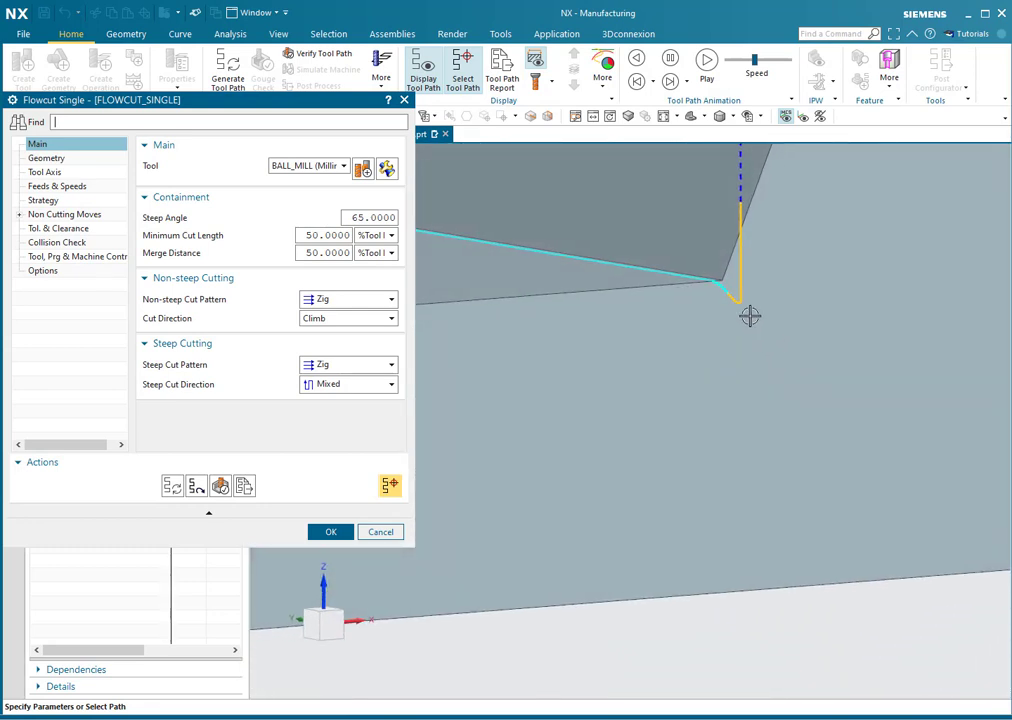
mouse_move(690, 256)
middle_mouse_down()
mouse_move(766, 332)
mouse_move(788, 307)
middle_mouse_up()
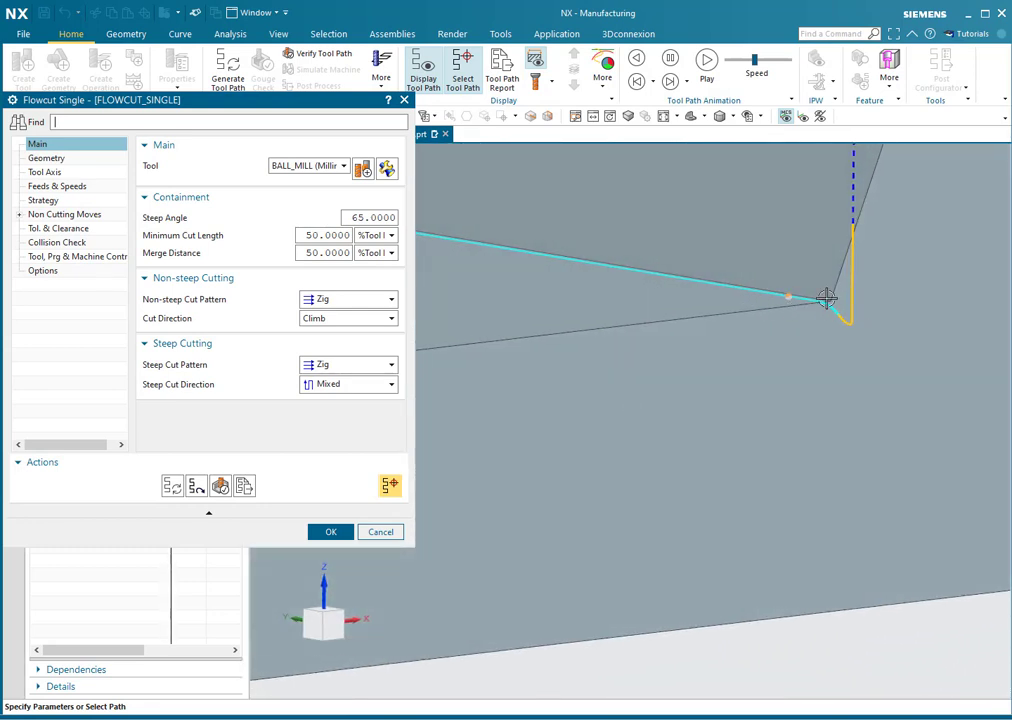
mouse_move(884, 341)
middle_mouse_down()
mouse_move(851, 344)
mouse_move(873, 244)
mouse_move(865, 228)
mouse_move(804, 336)
mouse_move(688, 497)
middle_mouse_up()
mouse_move(650, 533)
middle_mouse_down()
mouse_move(655, 549)
mouse_move(741, 289)
mouse_move(733, 322)
mouse_move(750, 338)
mouse_move(744, 374)
middle_mouse_up()
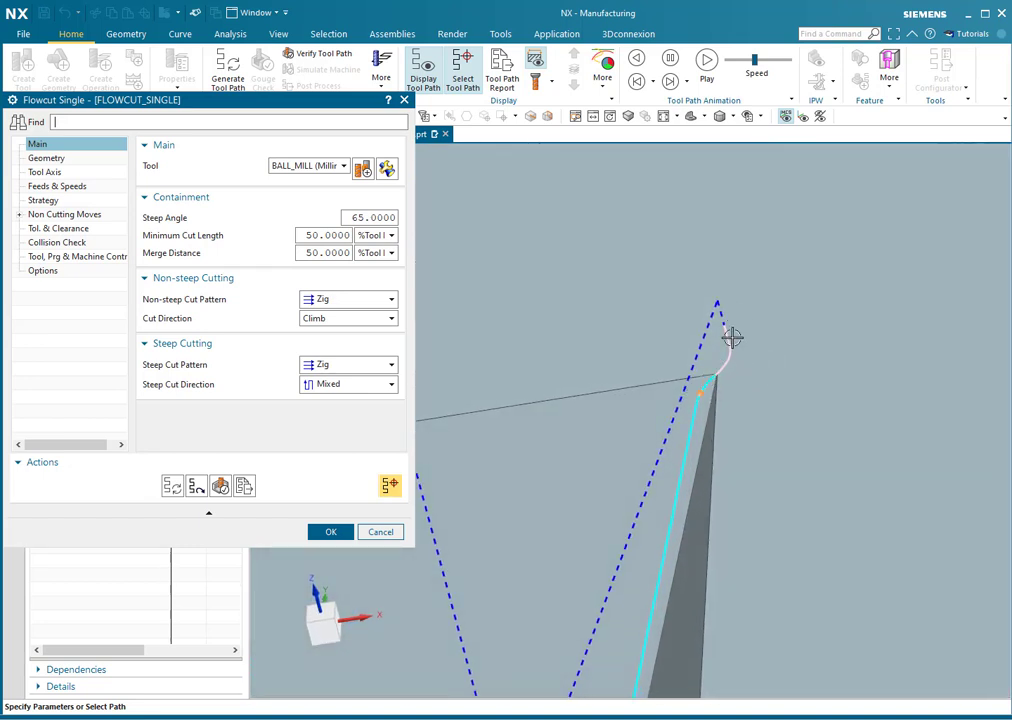
scroll(716, 379, "down", 2)
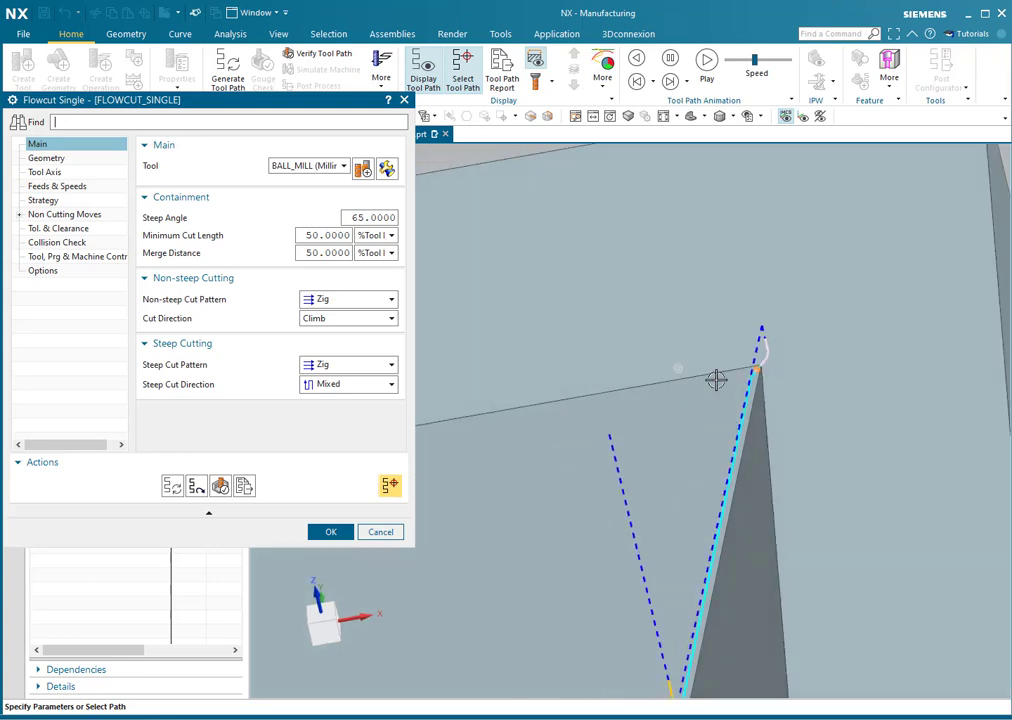
scroll(716, 379, "down", 3)
scroll(716, 379, "down", 3)
scroll(716, 379, "down", 3)
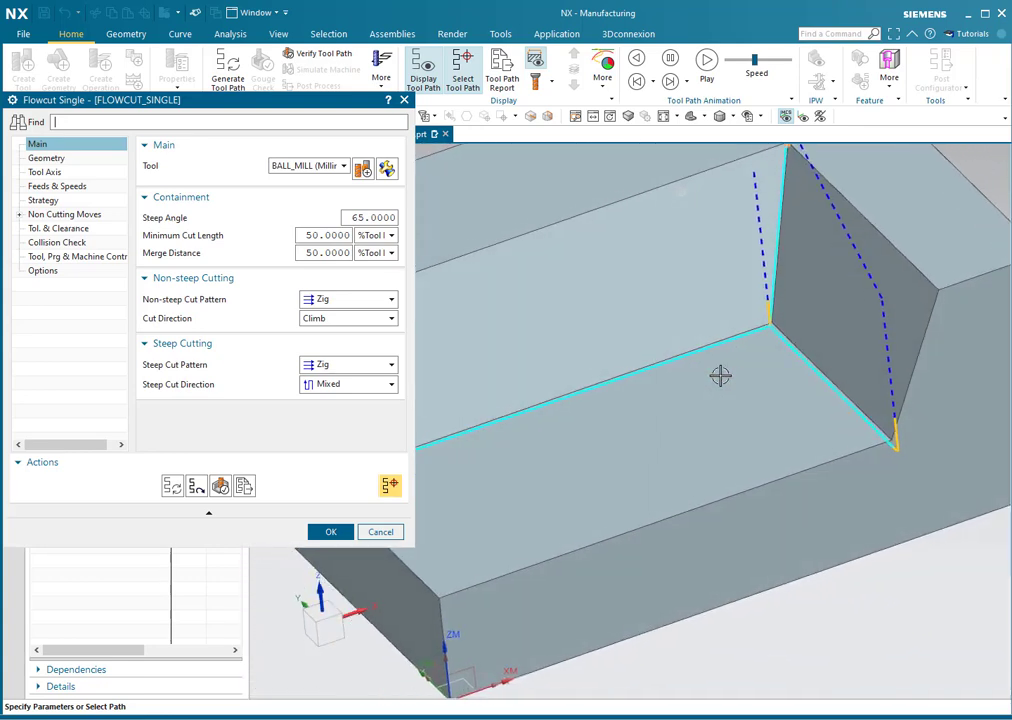
Play the 3D Dynamic verification to simulate material removal along the pocket corners
left_click(221, 486)
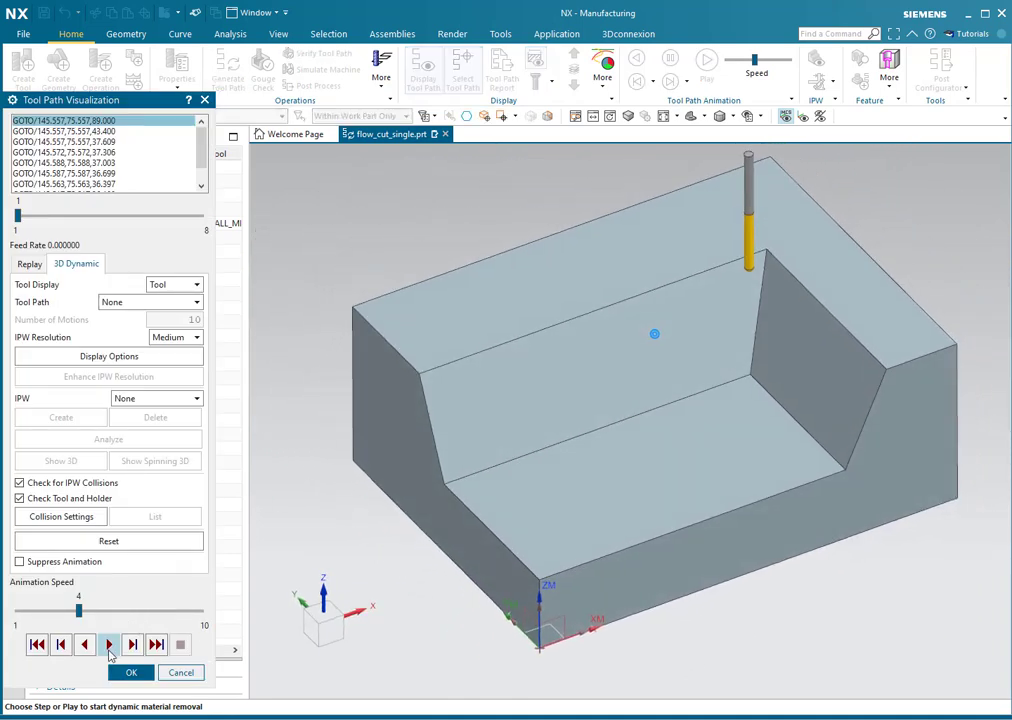
left_click(109, 645)
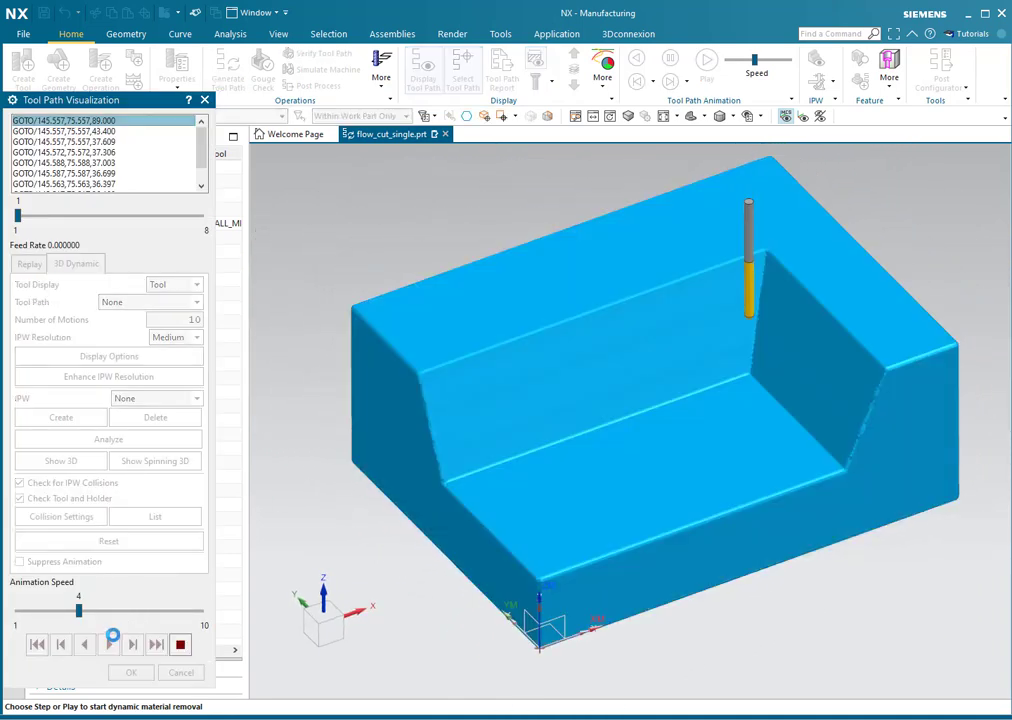